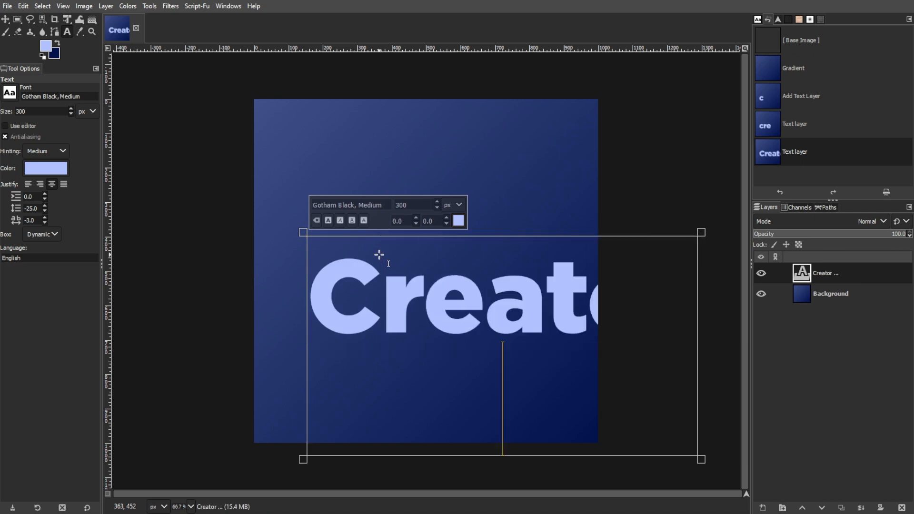
- Replace the canvas text with "Glass" and center it on the canvas
type("Glass")
left_click(5, 19)
left_click_drag(455, 302, 439, 272)
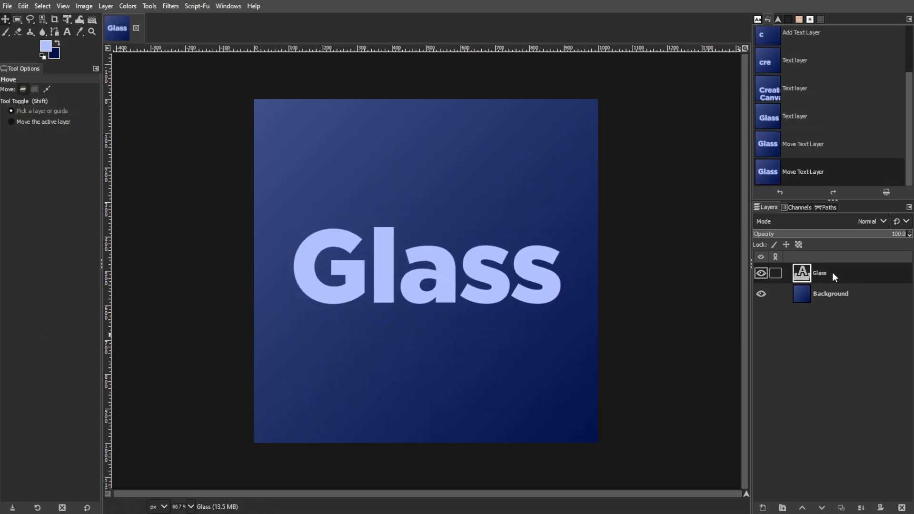
- Lower the Glass text layer's opacity to about 60 and create a path from its text
mouse_move(850, 239)
left_mouse_down()
mouse_move(859, 236)
mouse_move(849, 237)
left_mouse_up()
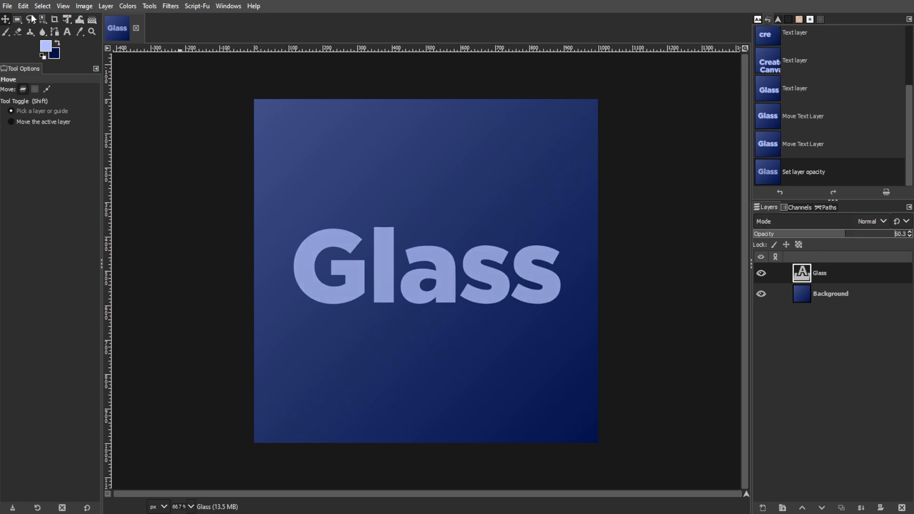
left_click(69, 31)
right_click(322, 246)
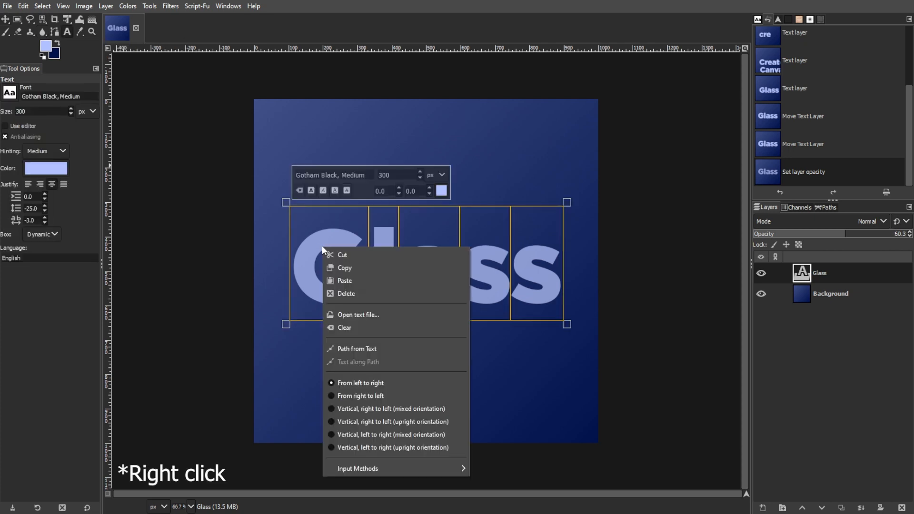
left_click(348, 344)
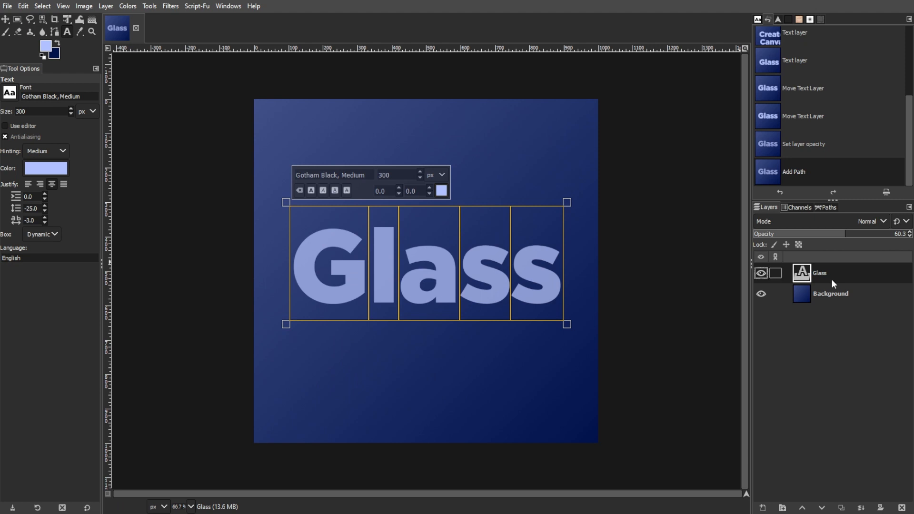
- Expand the Glass layer to image size and apply a Drop Shadow with X and Y 20, blur radius 10 and opacity 0.5
left_click(105, 6)
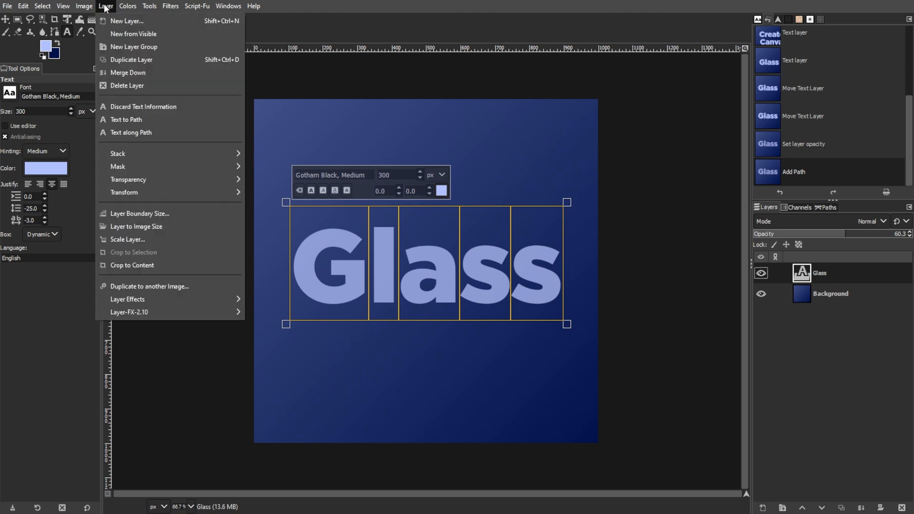
left_click(124, 226)
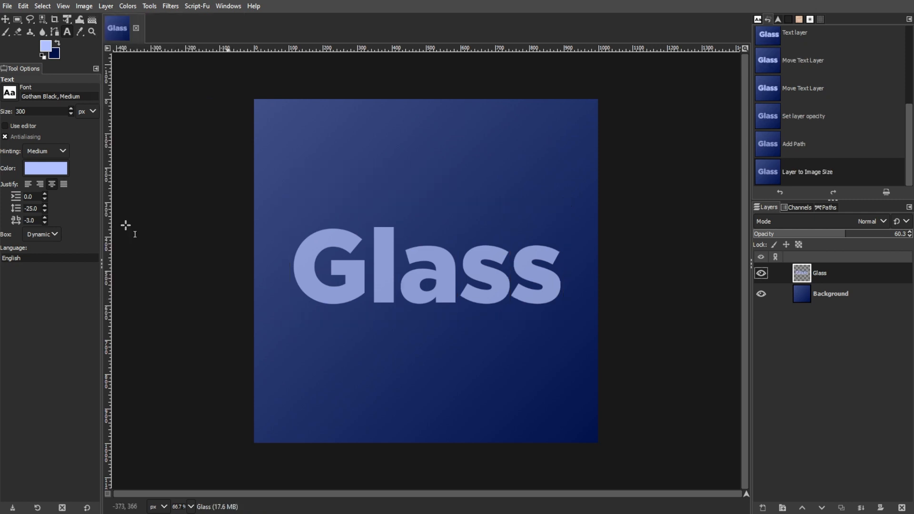
left_click(168, 7)
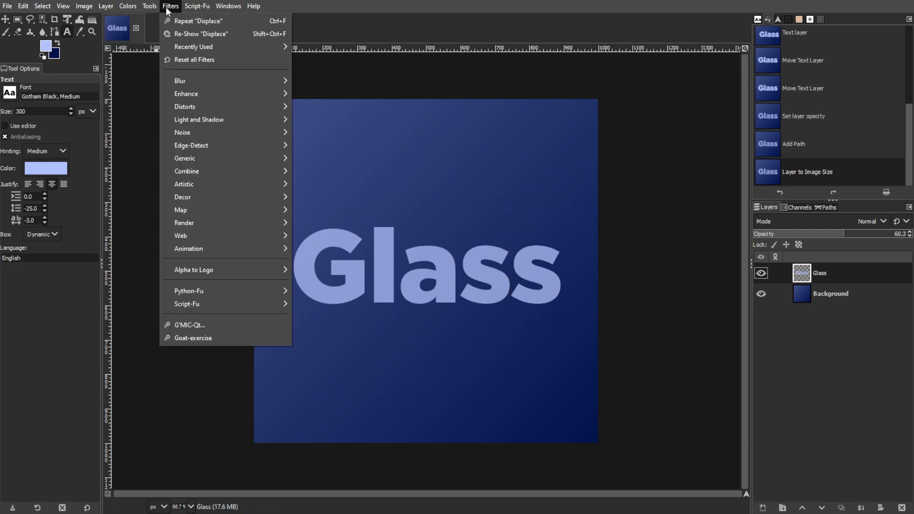
mouse_move(182, 119)
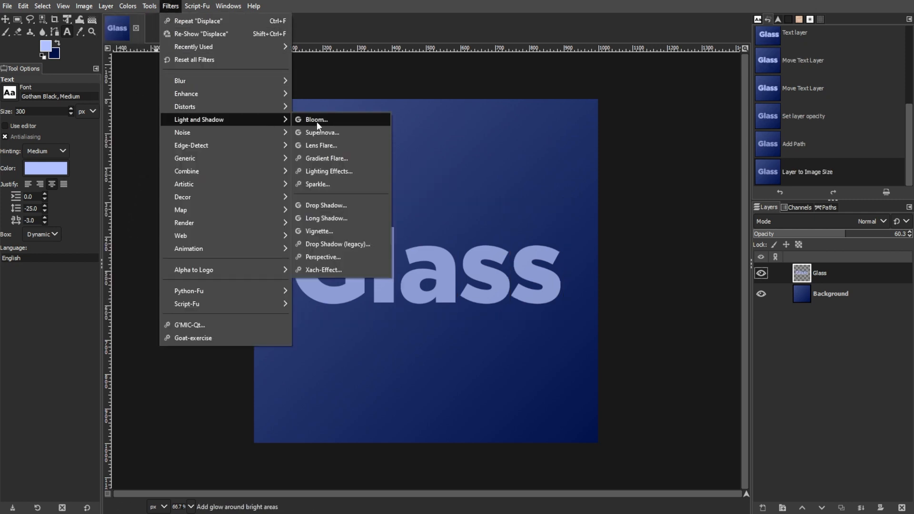
left_click(318, 205)
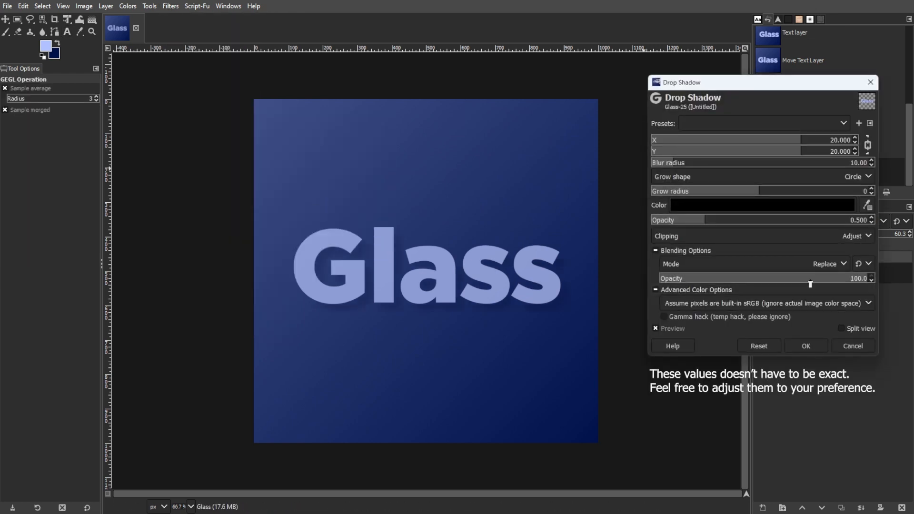
left_click_drag(810, 284, 826, 280)
left_click(819, 350)
- Add a new transparent layer named "Text From Path" above the Glass layer
left_click(764, 506)
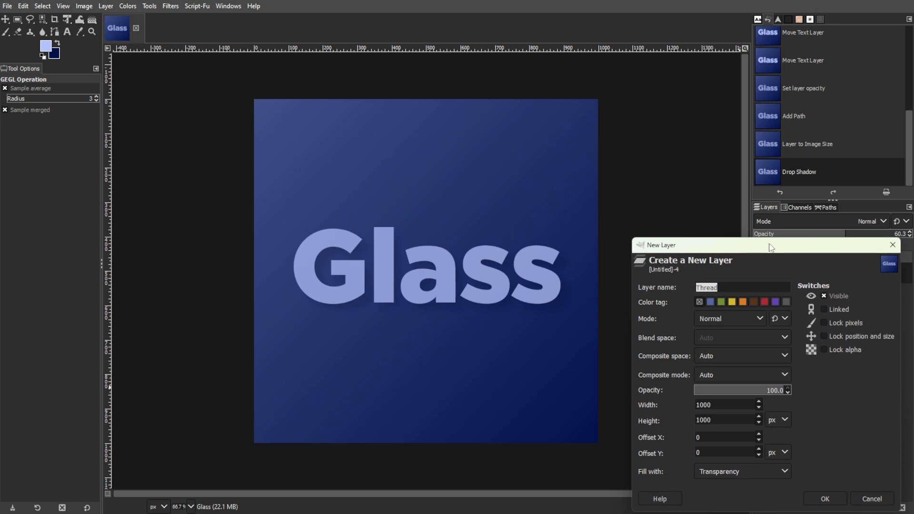
left_click_drag(771, 248, 682, 147)
double_click(633, 190)
type("Text From Path")
key("Return")
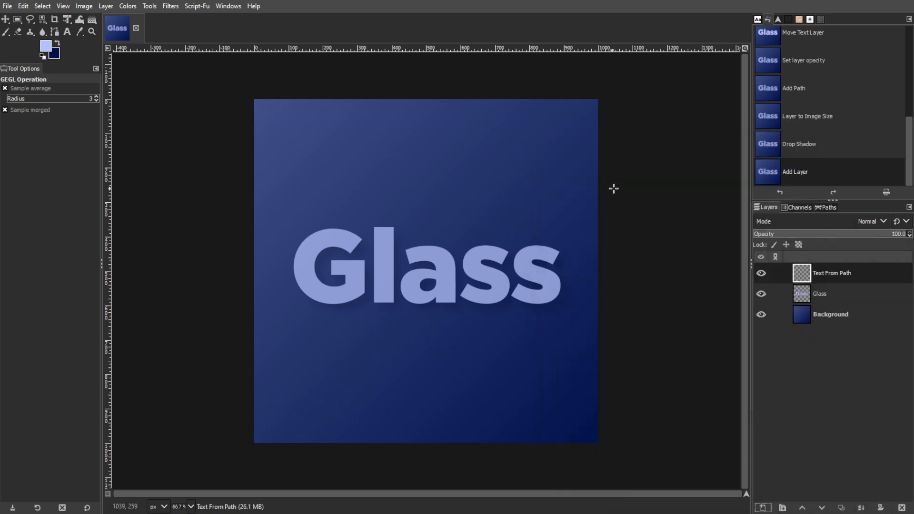
- Make a selection from the text path and feather it by 10 px
left_click(42, 7)
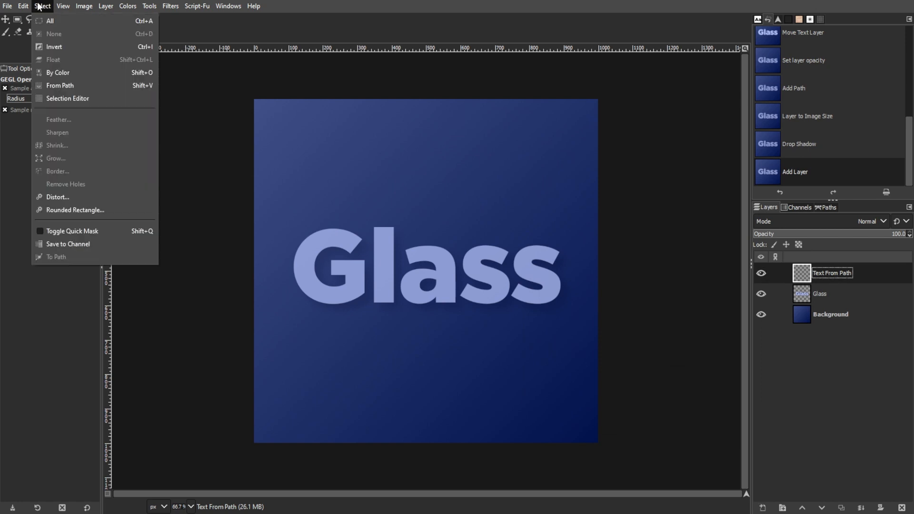
left_click(50, 85)
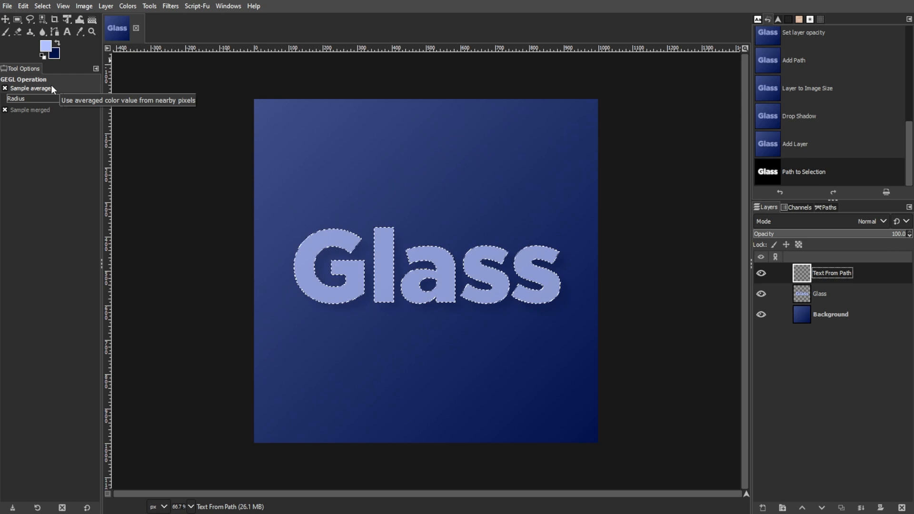
left_click(46, 10)
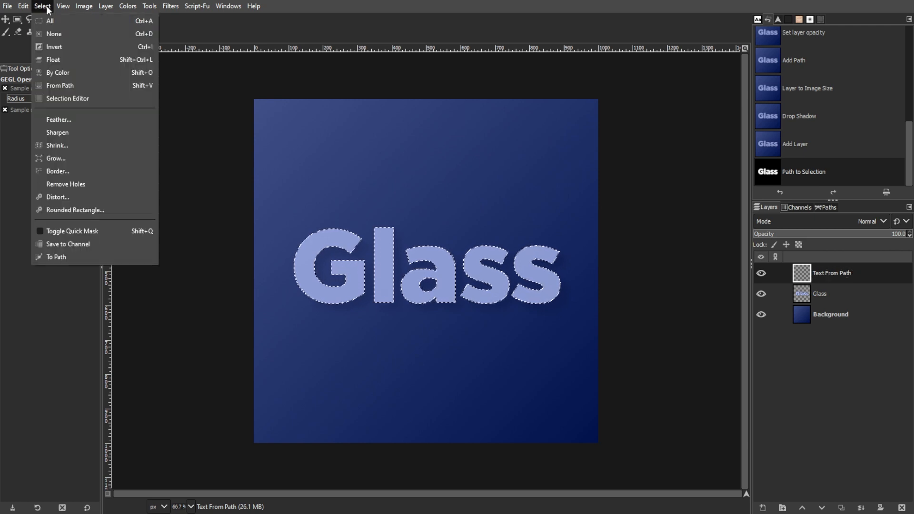
left_click(49, 117)
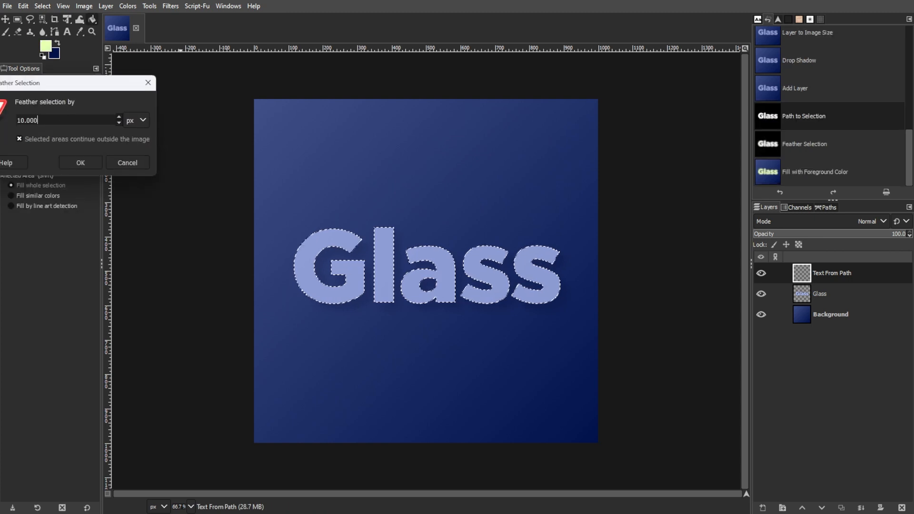
left_click_drag(65, 88, 350, 115)
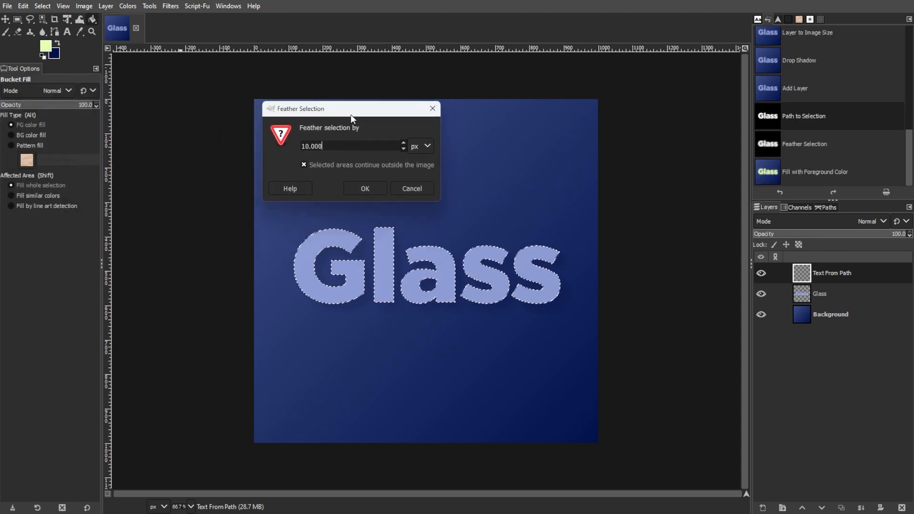
left_click(364, 190)
- Bucket-fill the feathered selection on the Text From Path layer with the pale yellow-green foreground color e8ffb1
left_click(46, 45)
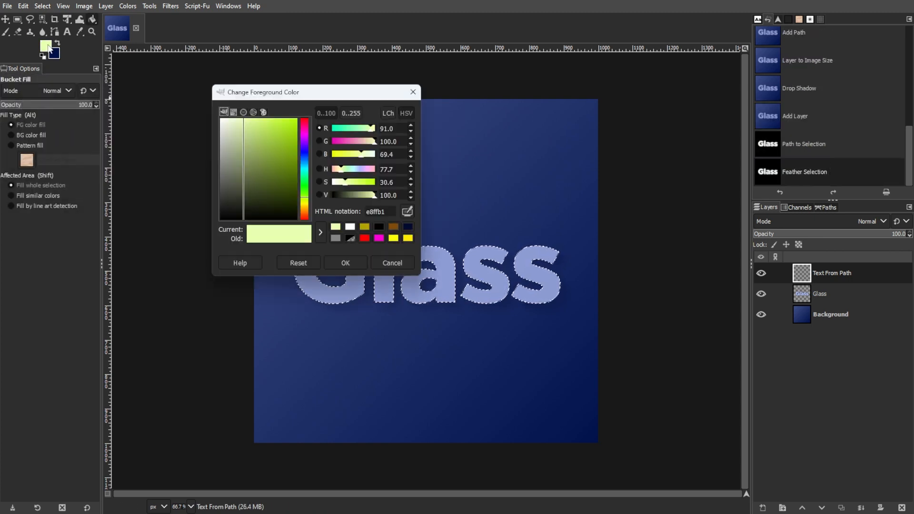
left_click(344, 263)
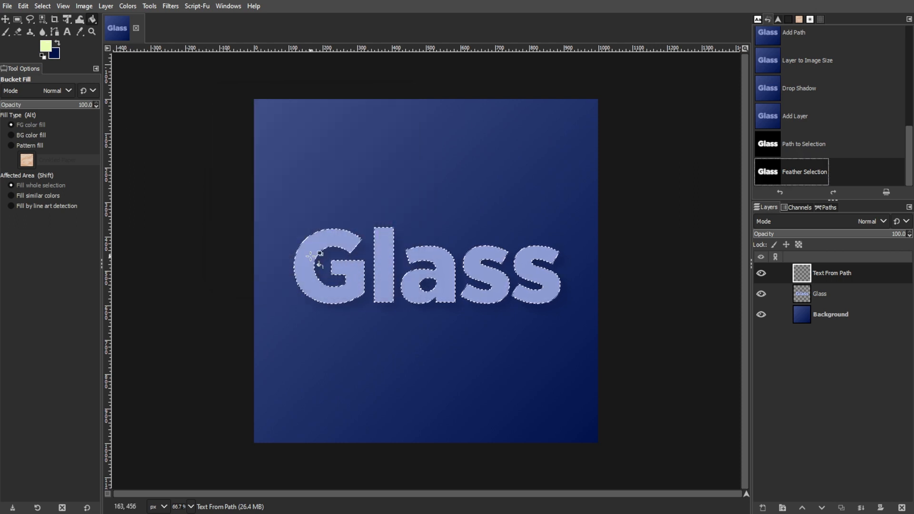
left_click(355, 264)
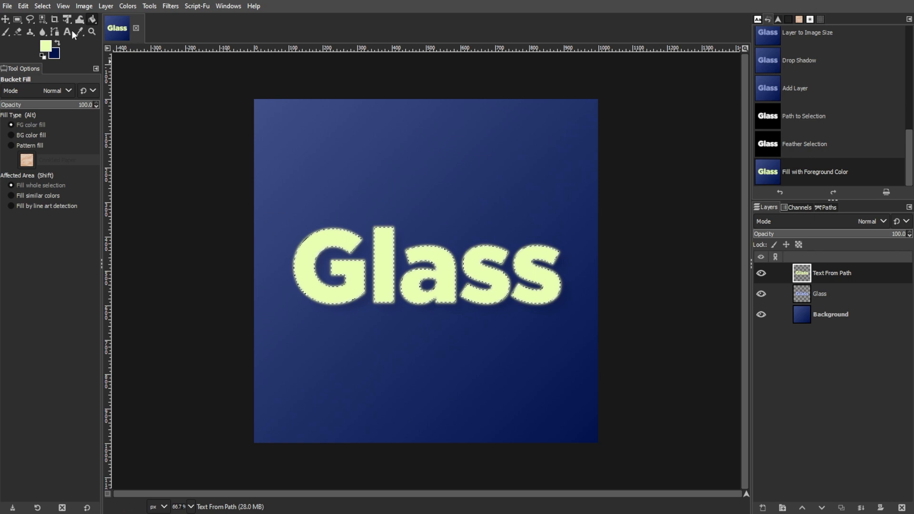
- Shrink the text selection by 4 px and delete the fill inside it
left_click(44, 6)
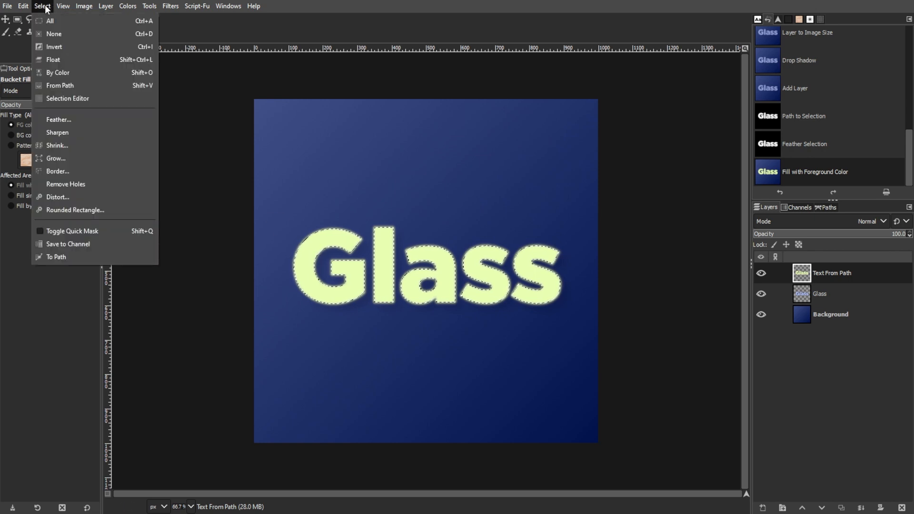
left_click(49, 148)
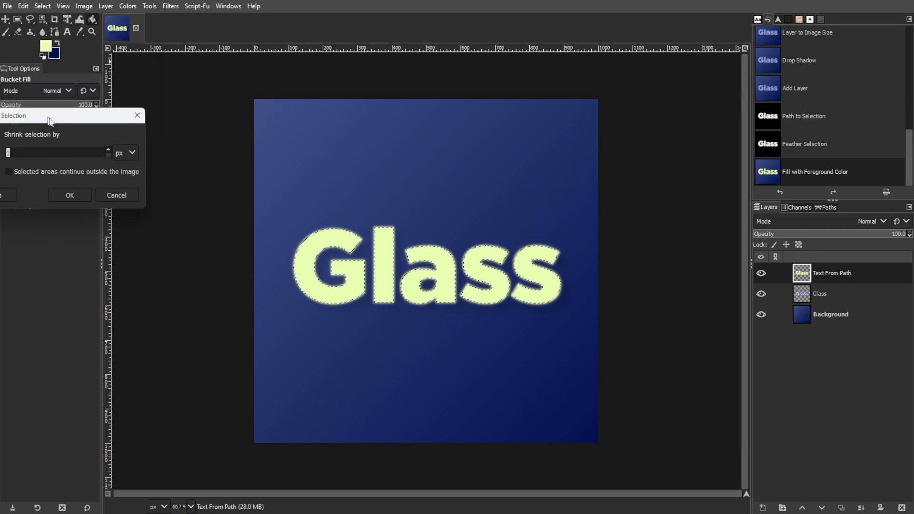
left_click_drag(46, 118, 255, 133)
type("4")
key("Return")
key("Delete")
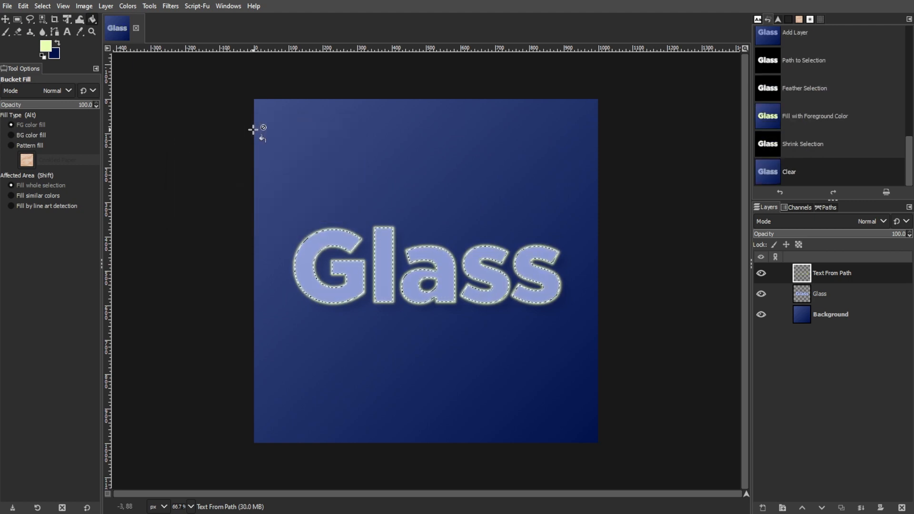
- Remove the selection and set the Text From Path layer's blend mode to Screen
key("ctrl+shift+a")
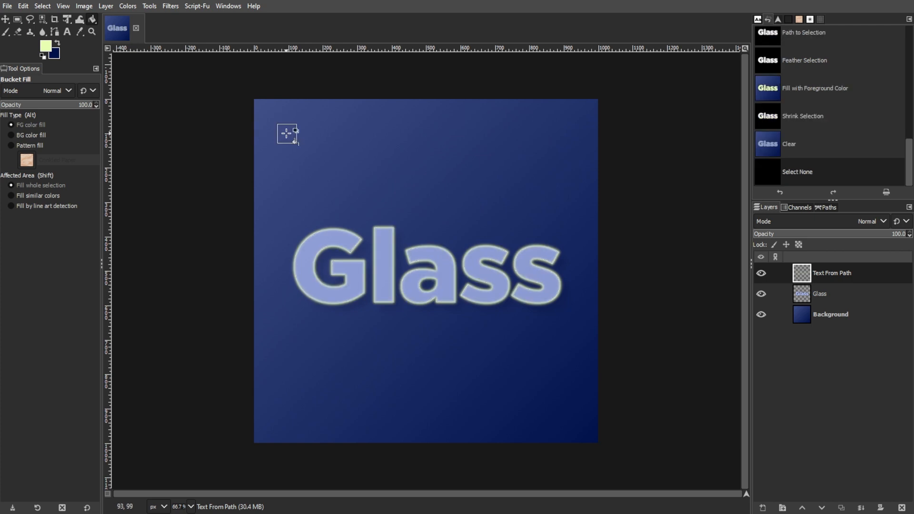
left_click(855, 220)
left_click(821, 339)
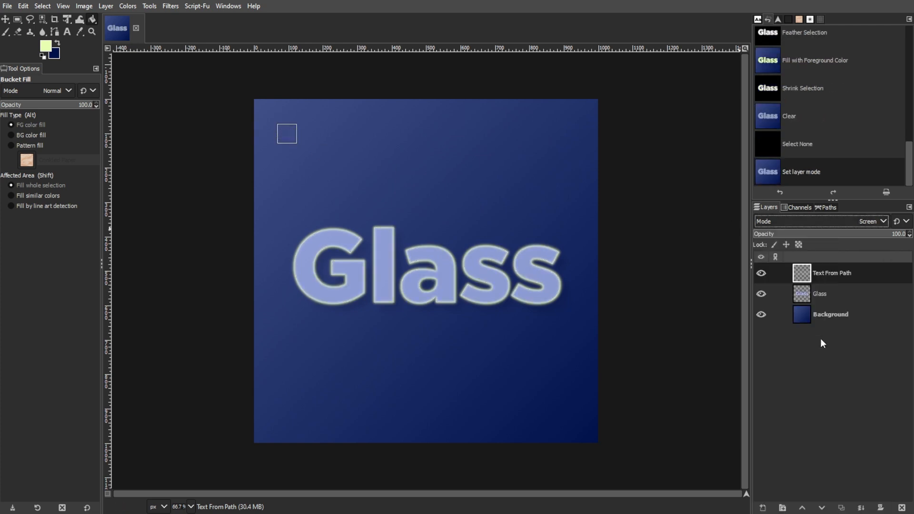
- Add another transparent layer named "Text From Path 2" at the top of the layer stack
key("m")
left_click(763, 508)
left_click_drag(746, 241, 650, 117)
left_click(696, 162)
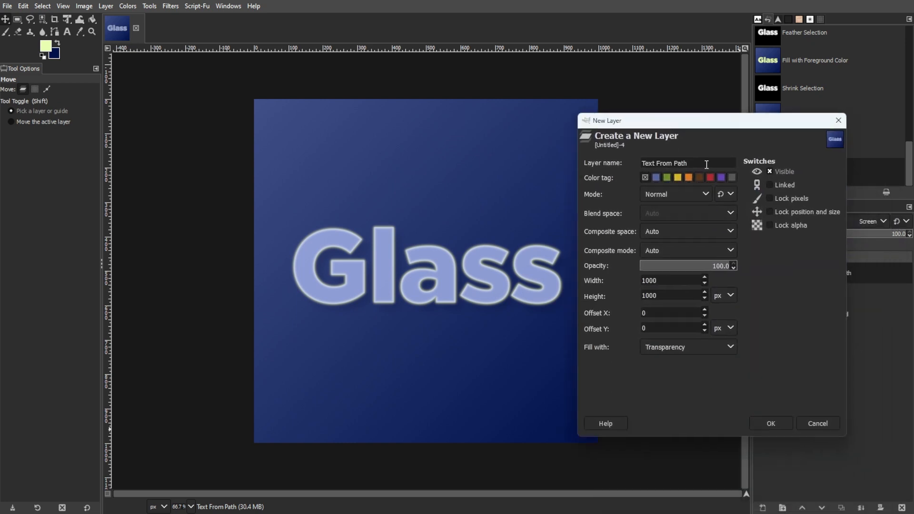
key("Return")
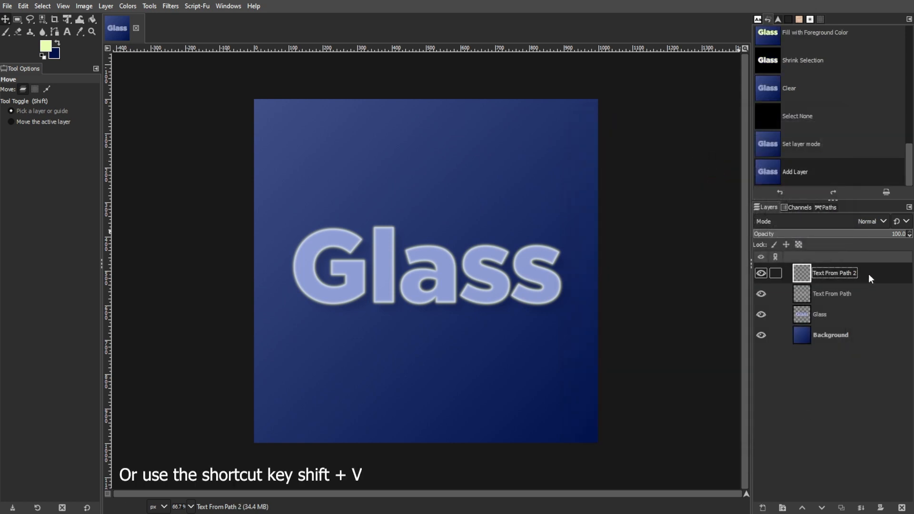
- Make a selection from the text path again and shrink it by 8 px
key("shift+v")
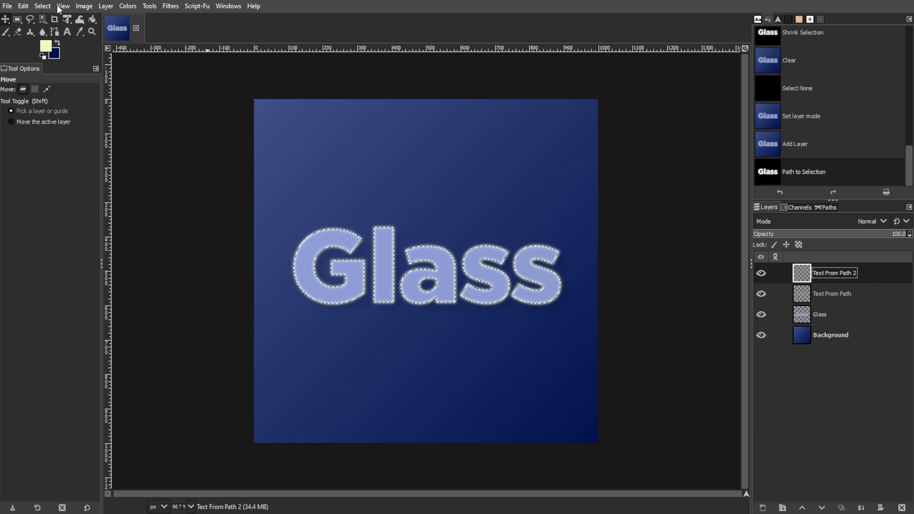
left_click(42, 6)
left_click(66, 144)
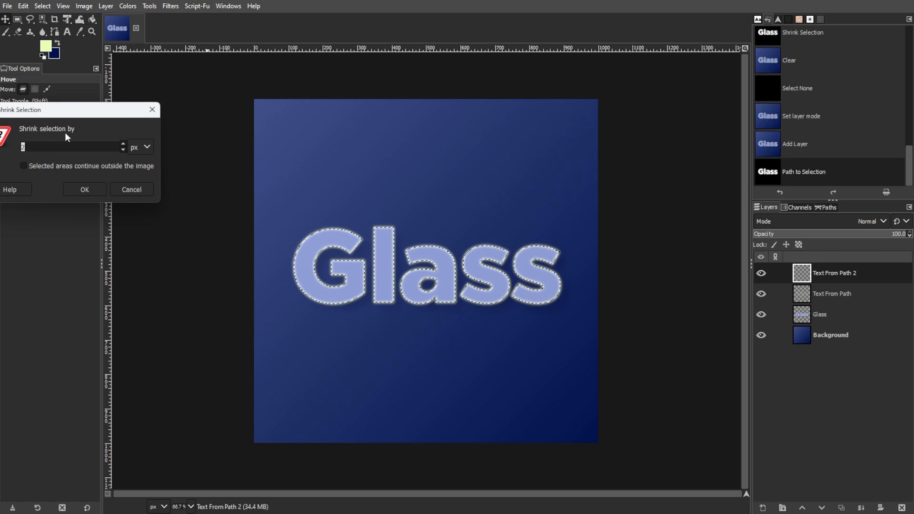
left_click_drag(73, 113, 333, 136)
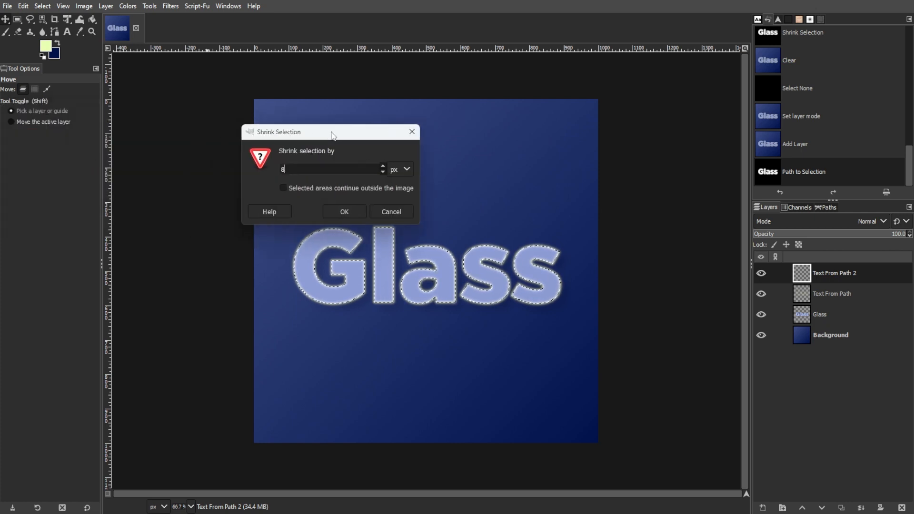
key("Return")
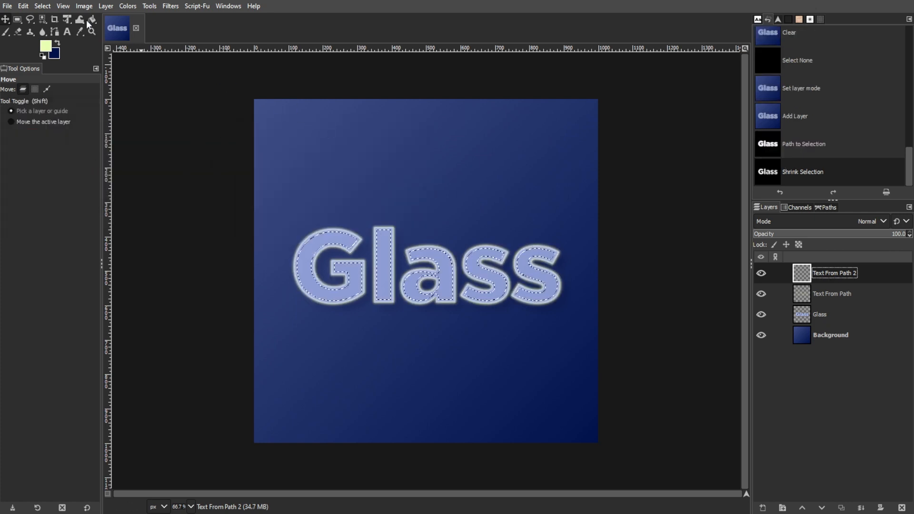
- Feather the shrunken text selection by 10 px
left_click(42, 6)
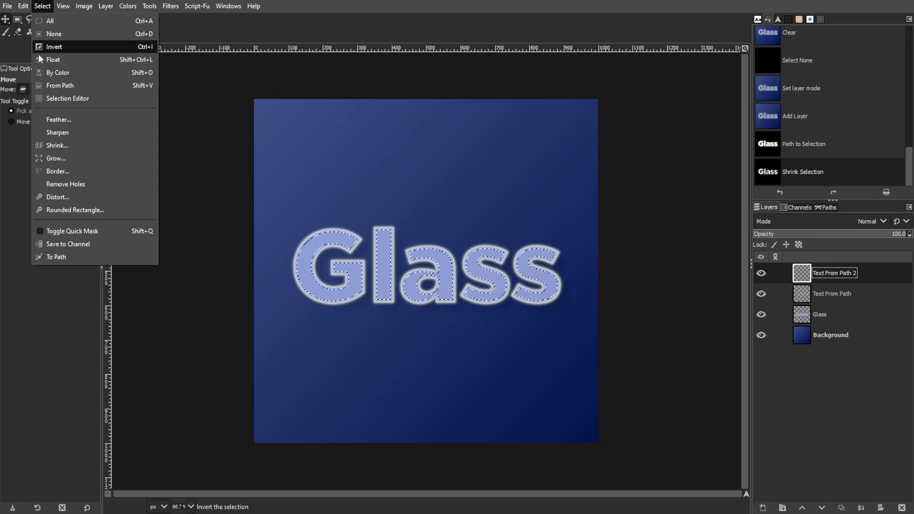
left_click(53, 119)
left_click_drag(54, 93, 328, 145)
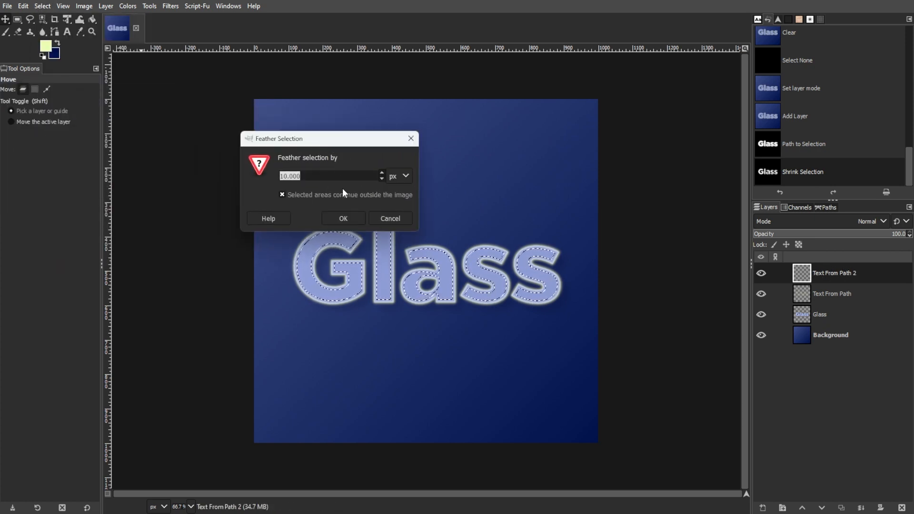
left_click(350, 218)
- Reset the foreground color to black and bucket-fill the feathered selection on the Text From Path 2 layer
key("d")
left_click(46, 46)
left_click(345, 261)
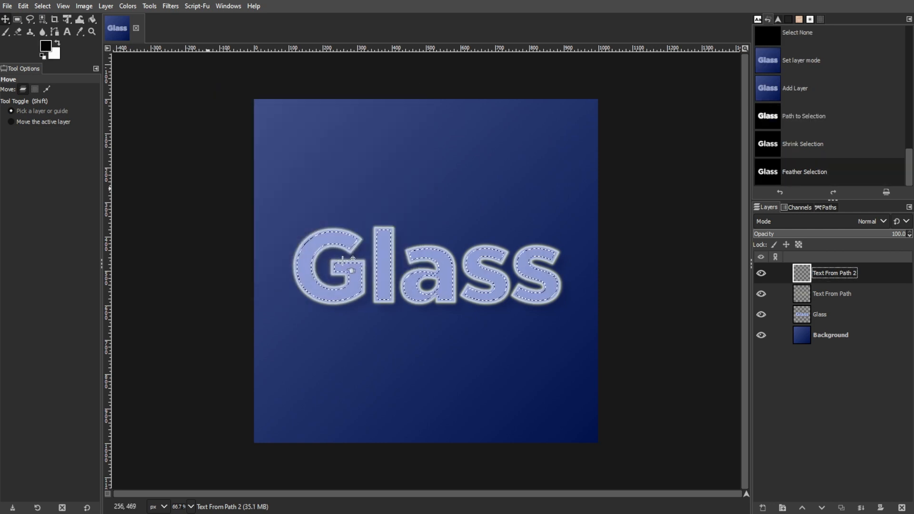
key("shift+b")
left_click(306, 255)
- Remove the selection and set the Text From Path 2 layer's blend mode to Overlay
key("ctrl+shift+a")
left_click(826, 223)
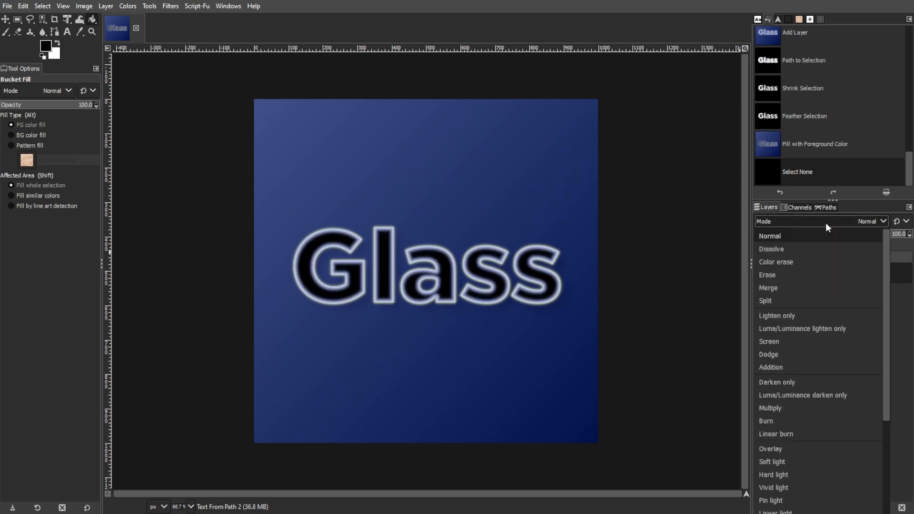
left_click(825, 448)
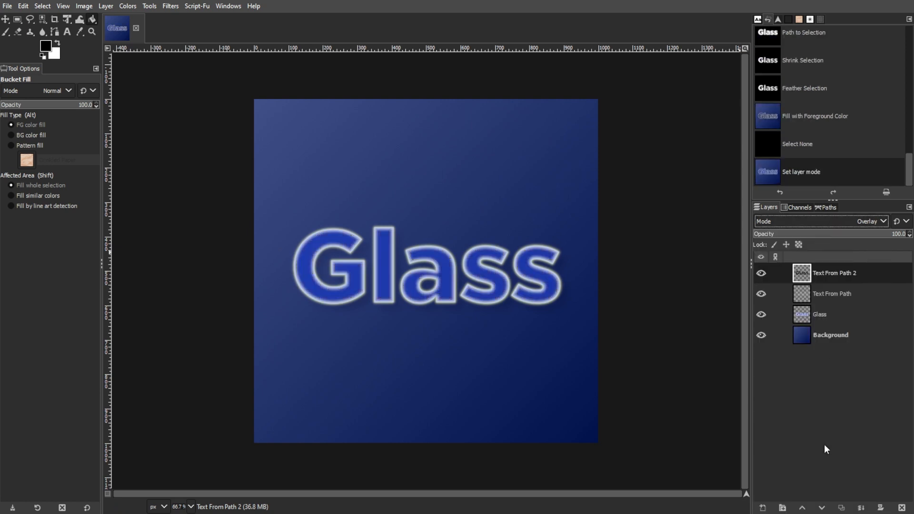
- Add a new transparent 1000 × 1000 px layer named Reflection above the Text From Path 2 layer
left_click(826, 410)
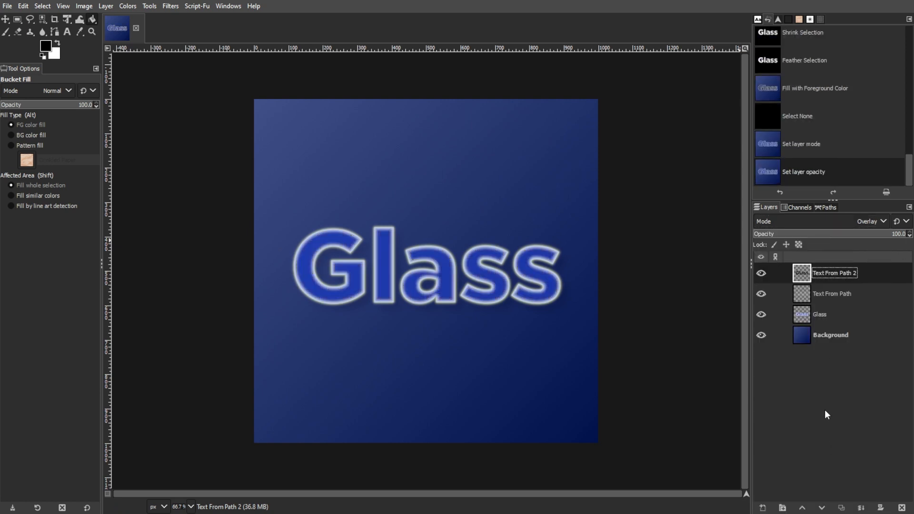
left_click(763, 507)
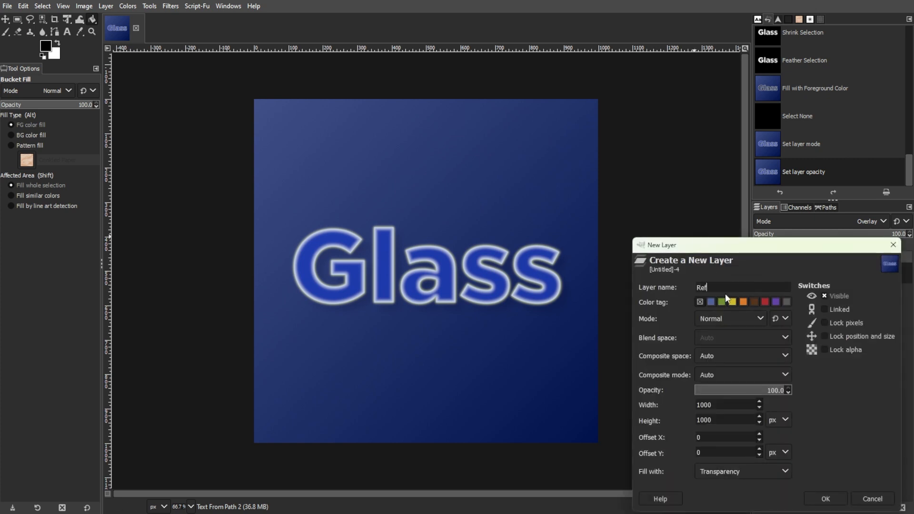
key("Return")
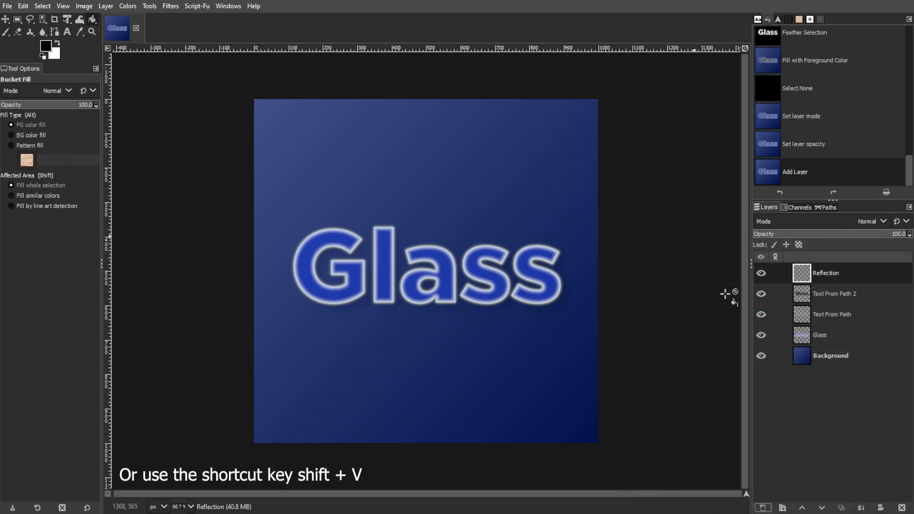
- Select the text path's outline and intersect it with a wide ellipse, about 1226 × 291 px, over the upper part of the word
key("shift+v")
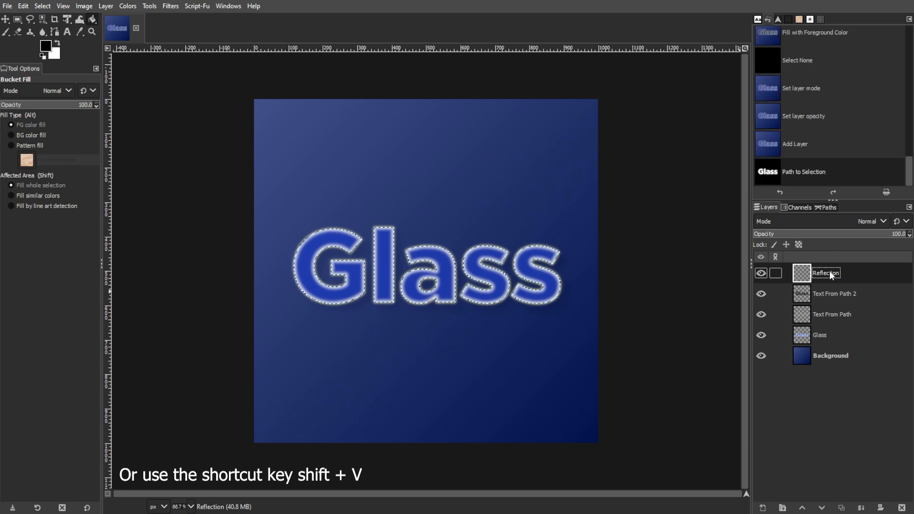
left_click(14, 20)
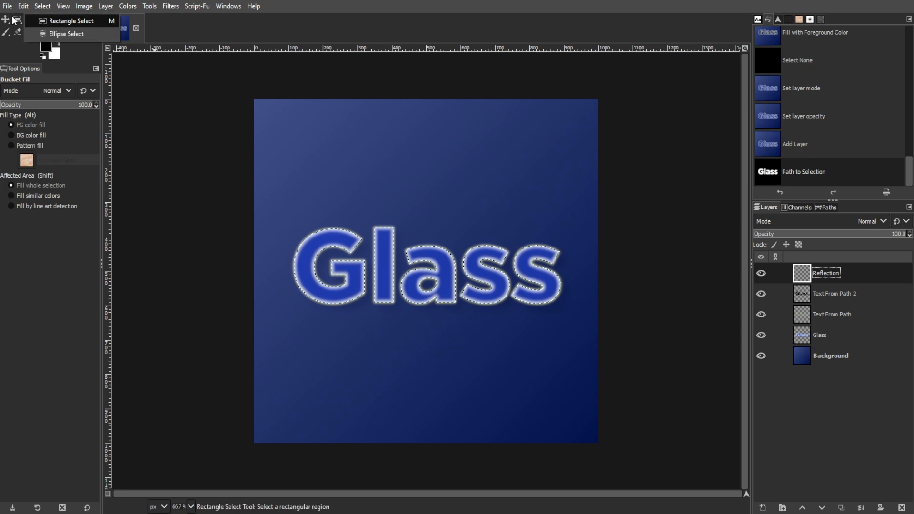
left_click(64, 33)
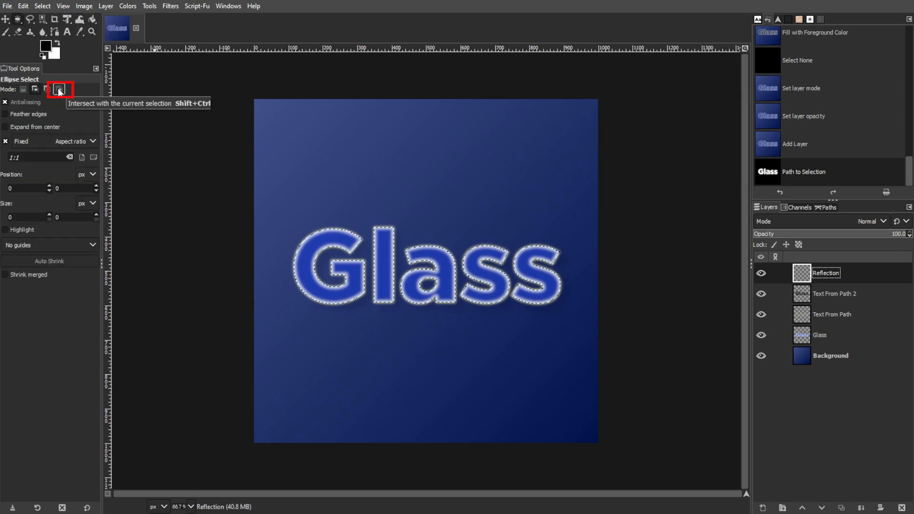
left_click(59, 90)
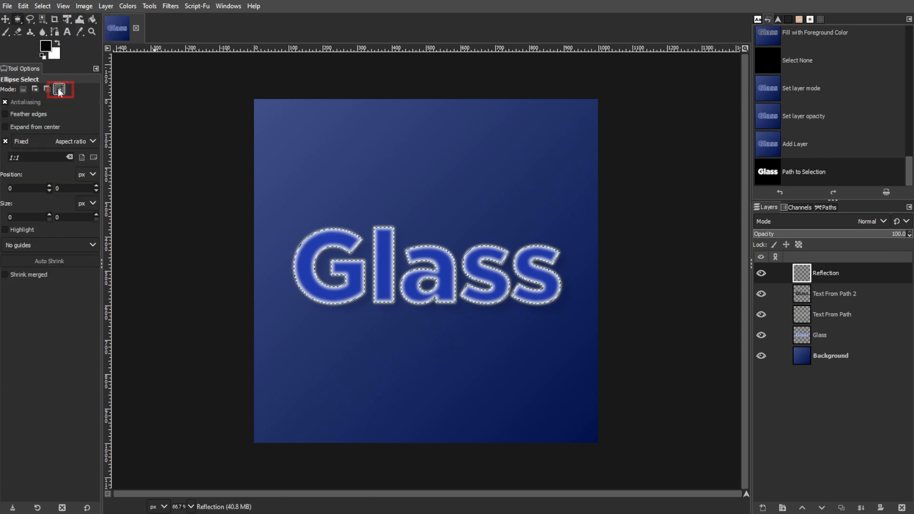
left_click_drag(225, 179, 647, 278)
- Fill the selection on the Reflection layer with a radial white-to-transparent gradient from about (-48, 310) to (932, 501) px
left_click(58, 44)
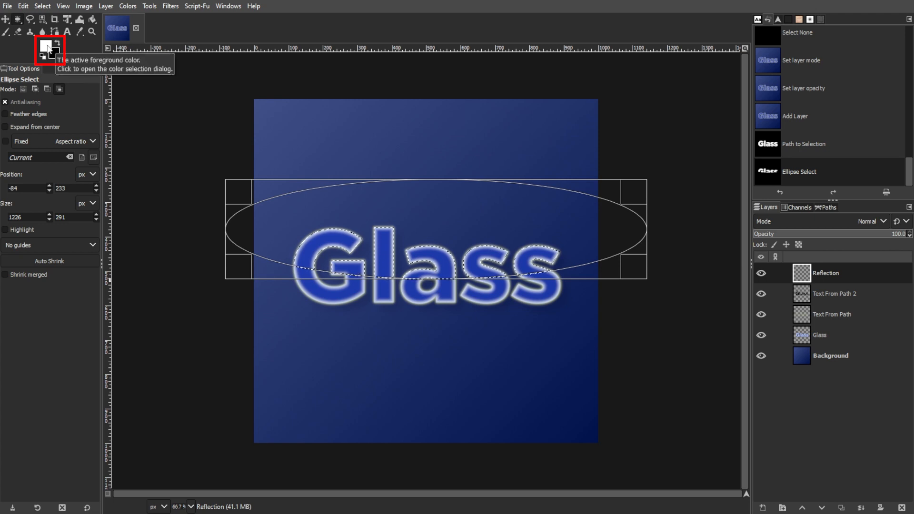
left_click(93, 19)
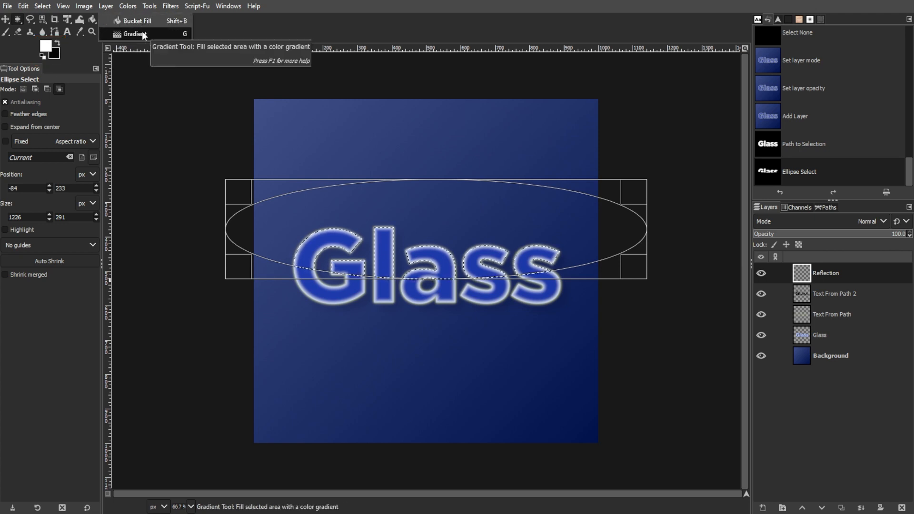
left_click(142, 32)
left_click(90, 157)
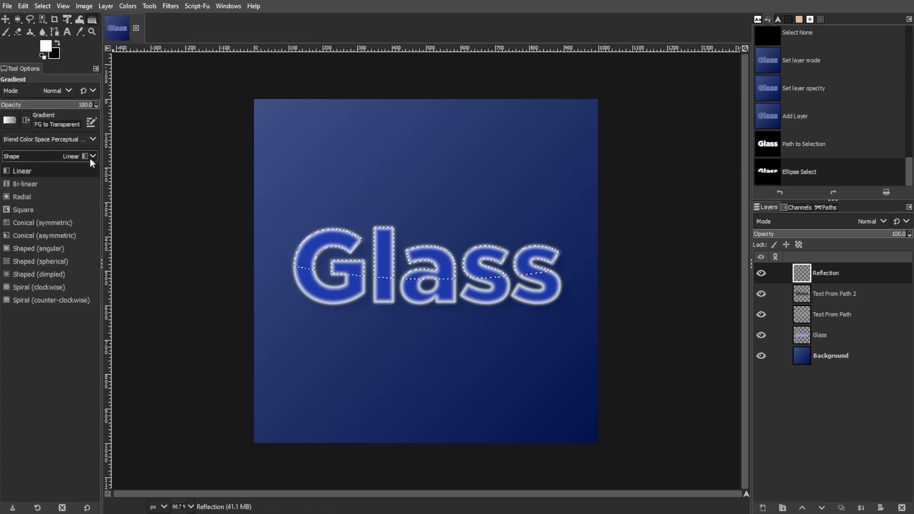
left_click(67, 196)
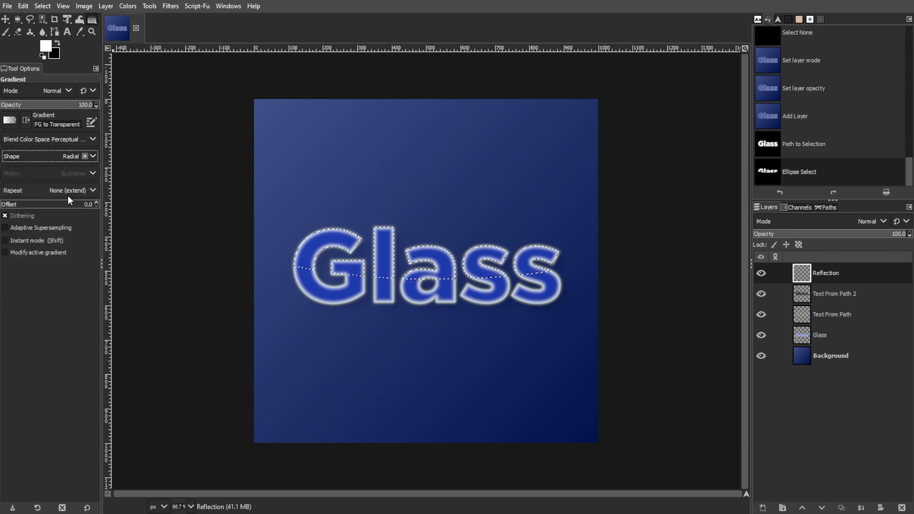
left_click_drag(295, 222, 549, 265)
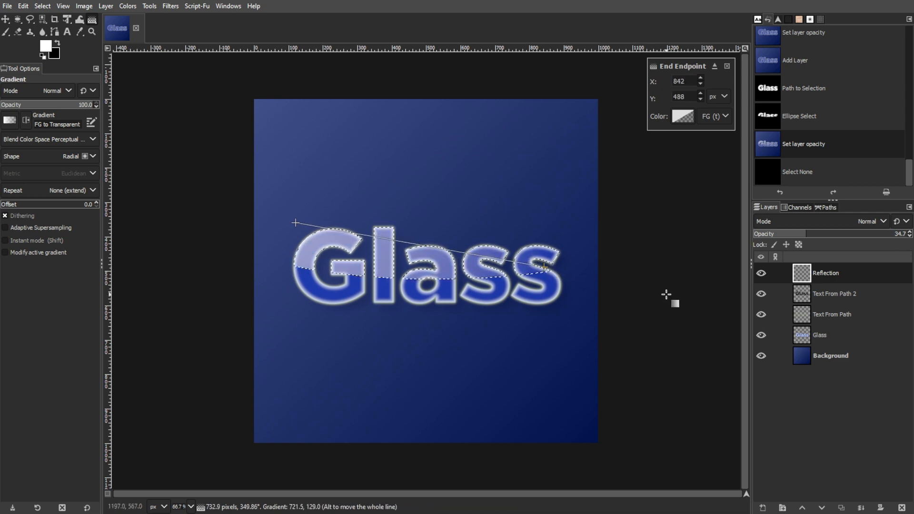
left_click_drag(295, 223, 238, 206)
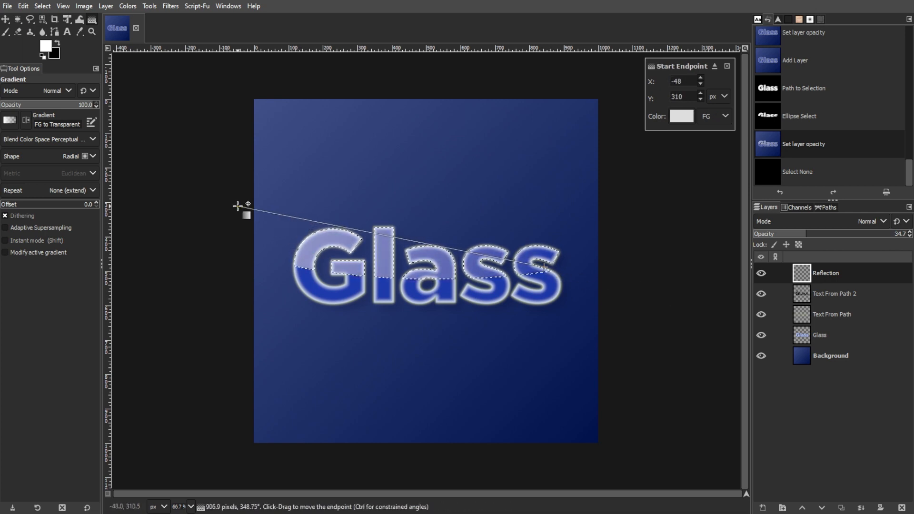
left_click_drag(546, 267, 575, 271)
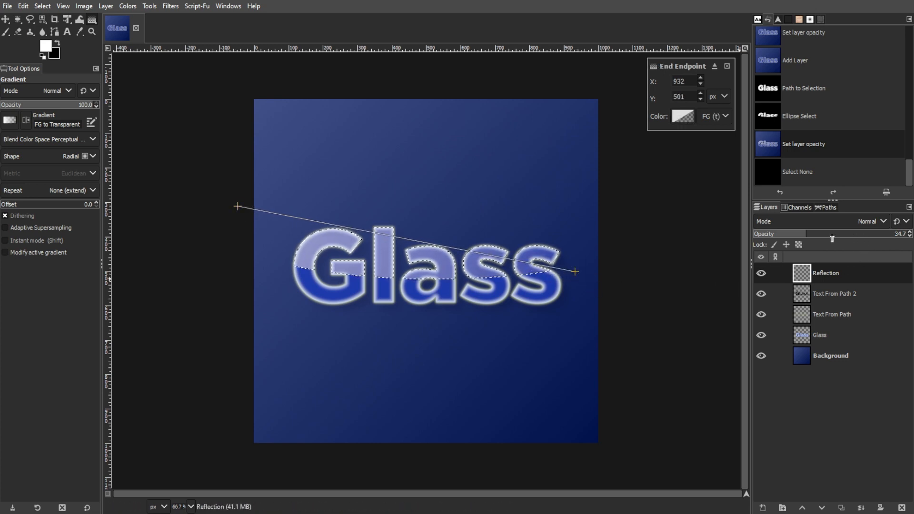
- Set the Reflection layer's opacity to about 36.4, finish the gradient with the Move tool and remove the selection
left_click_drag(820, 239, 809, 237)
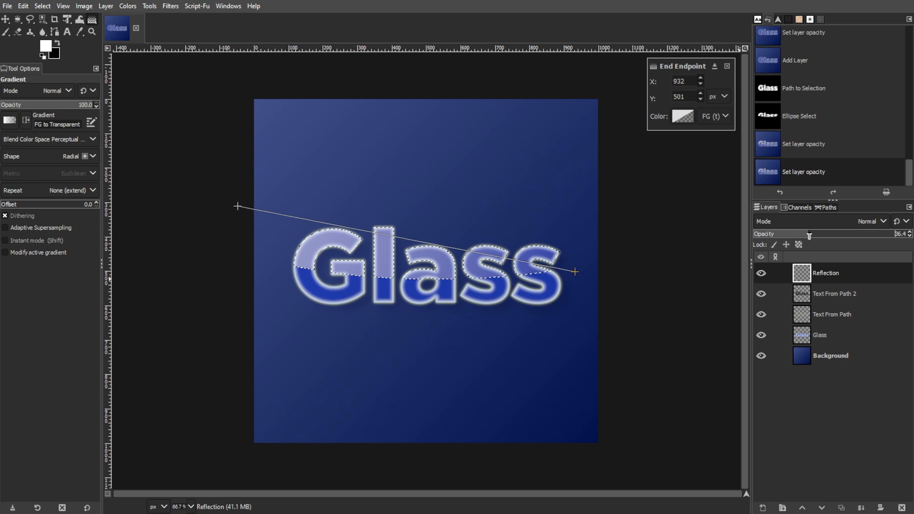
left_click(7, 19)
key("ctrl+shift+a")
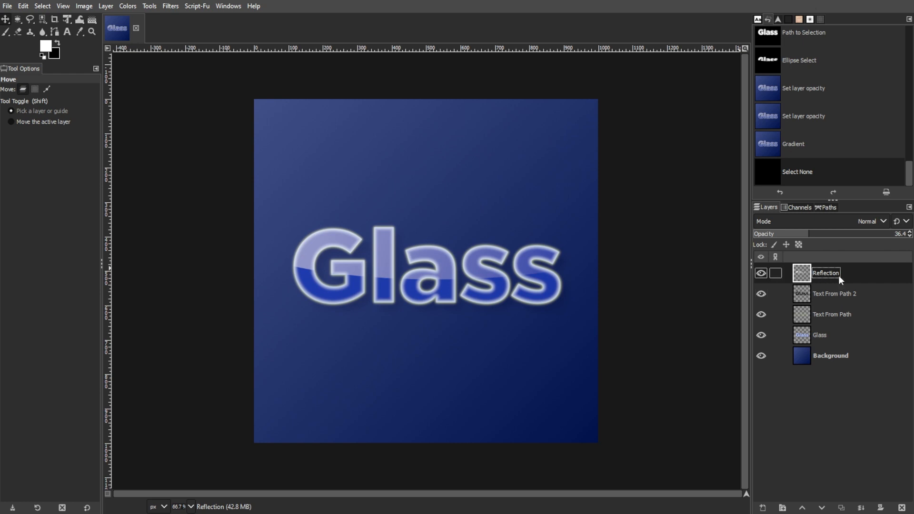
- Fine-tune the opacity of the Text From Path 2, Text From Path and Glass layers, and set the Reflection layer's opacity to 15.5
left_click(838, 290)
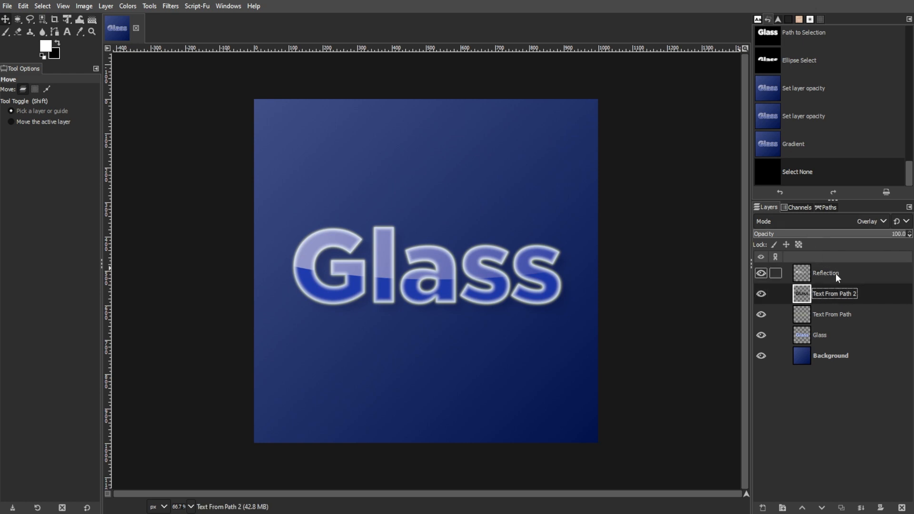
left_click(826, 235)
left_click_drag(826, 236, 778, 235)
left_click(838, 314)
left_click(826, 222)
left_click(833, 335)
left_click(810, 224)
left_click(810, 233)
left_click(833, 314)
left_click(828, 273)
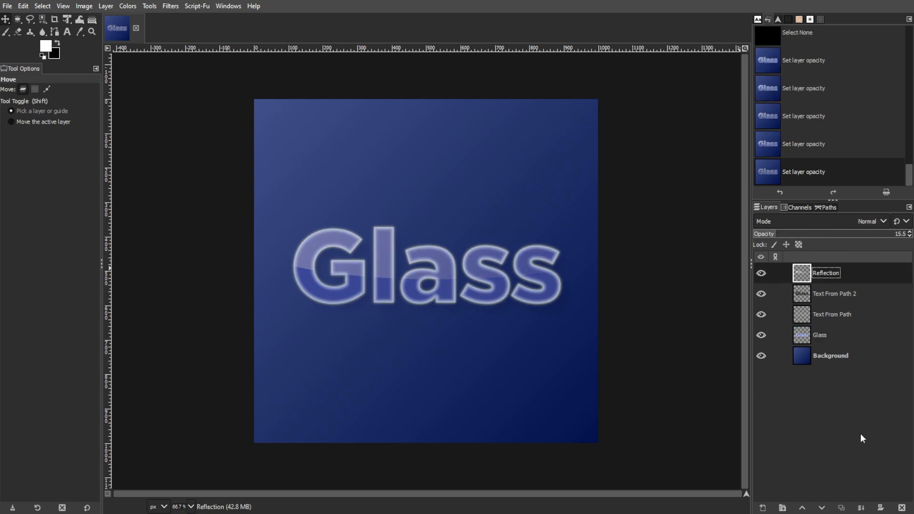